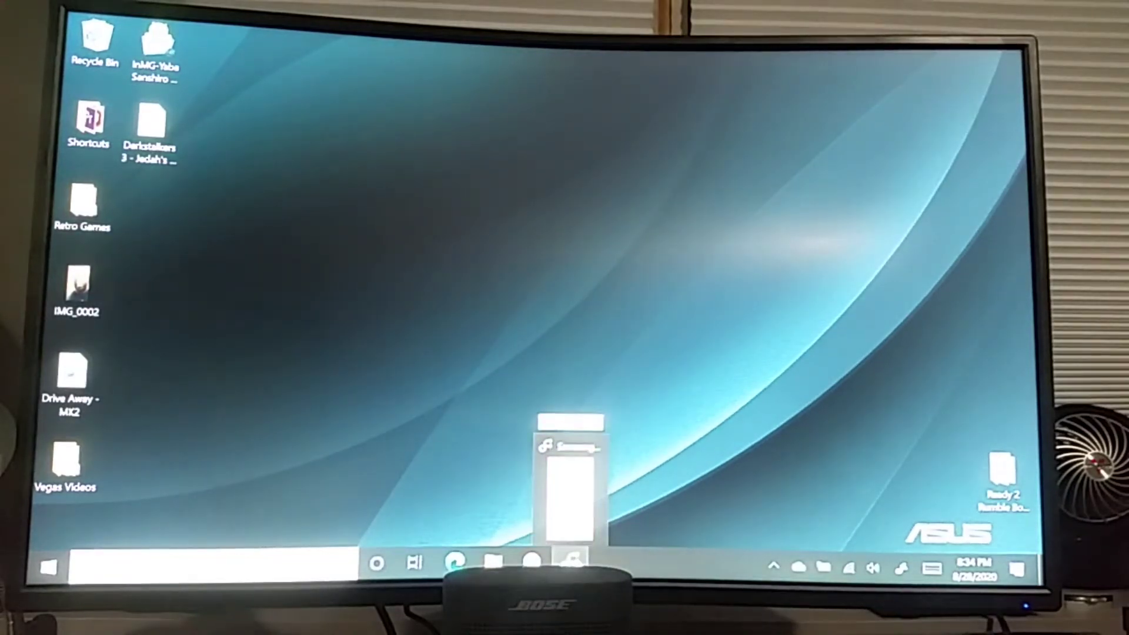
Bring up Samsung Flow and start Smart View mirroring of the Galaxy Z Flip
{"action": "left_click", "coordinate": [571, 562]}
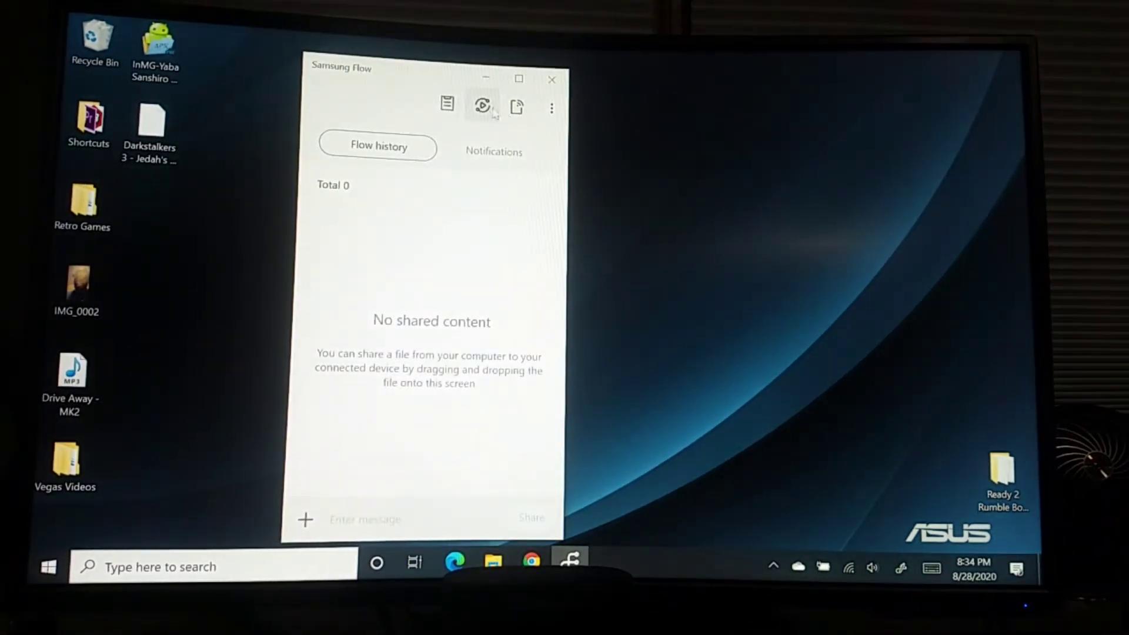
{"action": "left_click", "coordinate": [483, 106]}
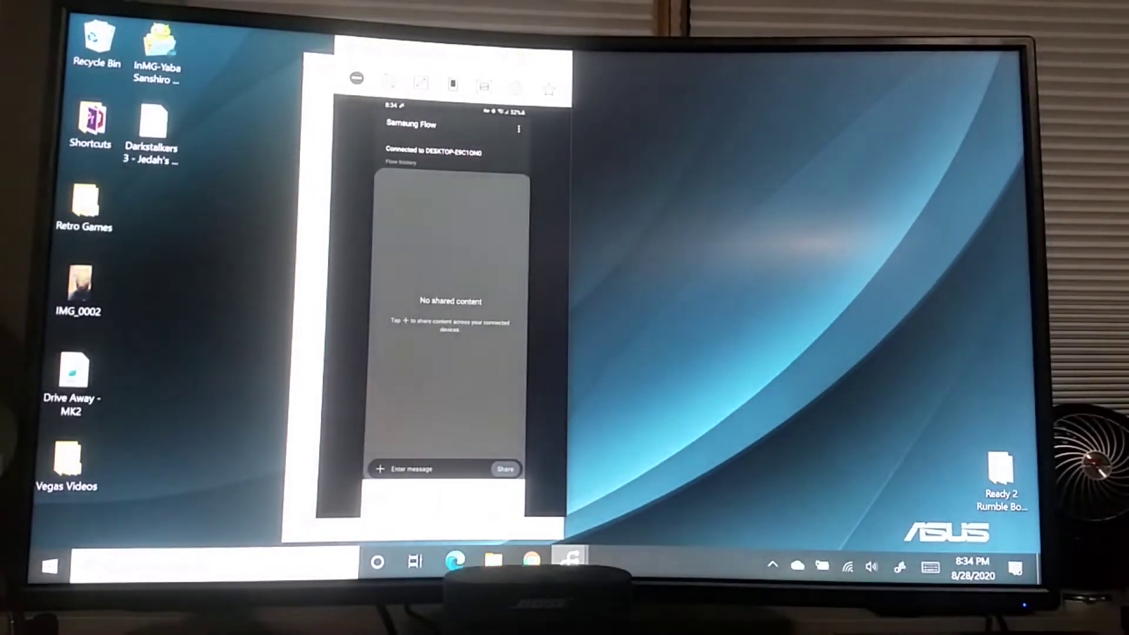
Maximize the Smart View mirror window with Win+Up
{"action": "key", "text": "super+Up"}
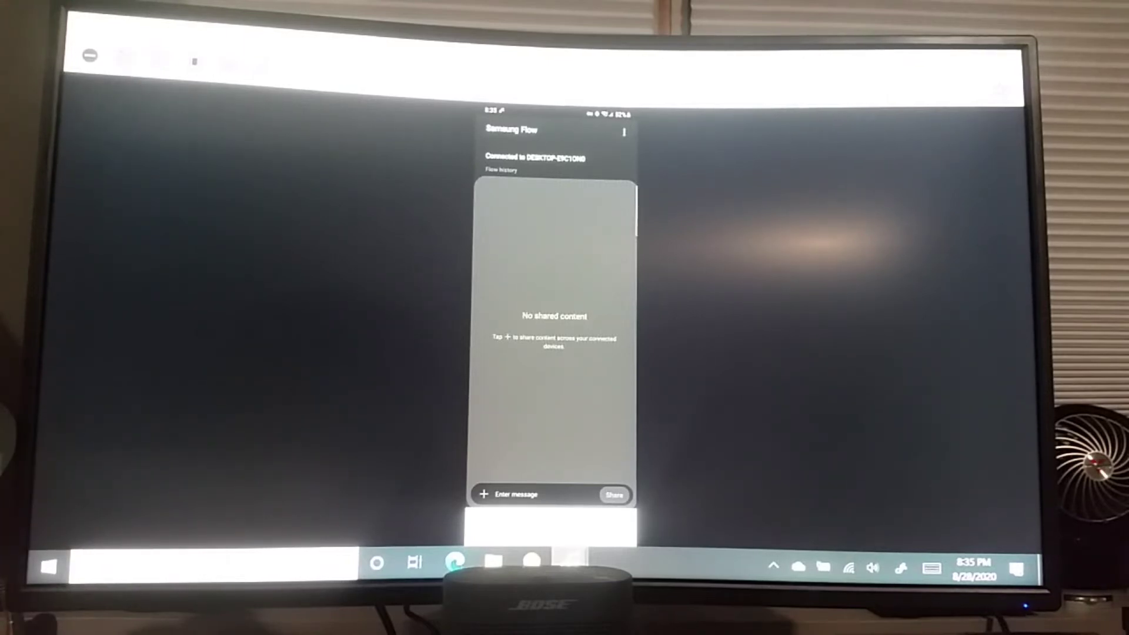
Rotate the mirrored phone to landscape and go to its home screen
{"action": "left_click", "coordinate": [195, 61]}
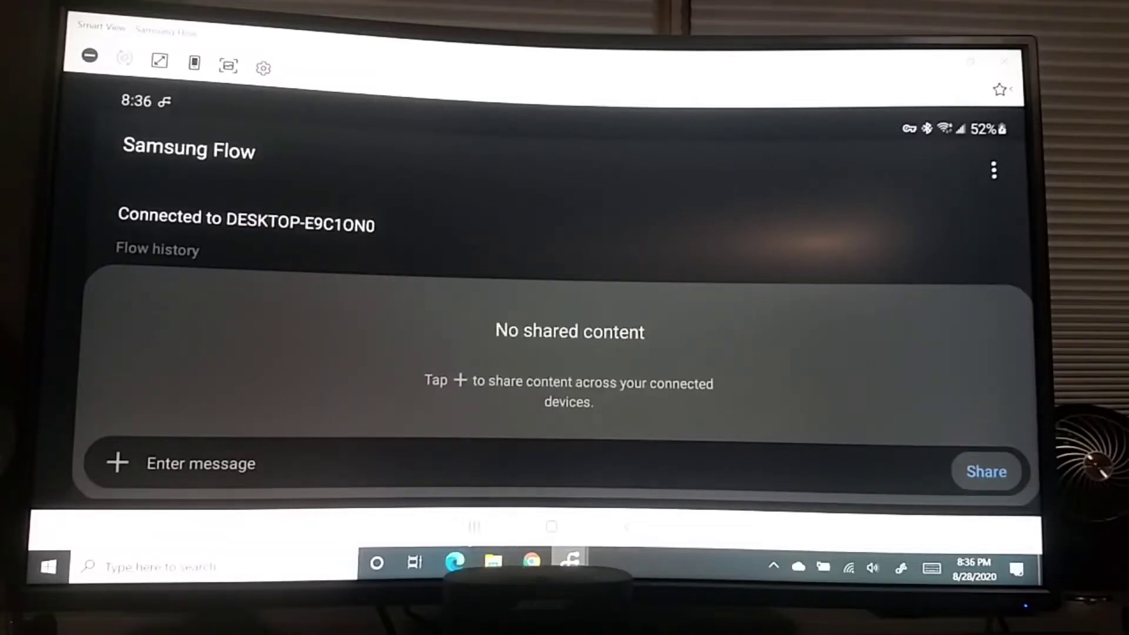
{"action": "key", "text": "Escape"}
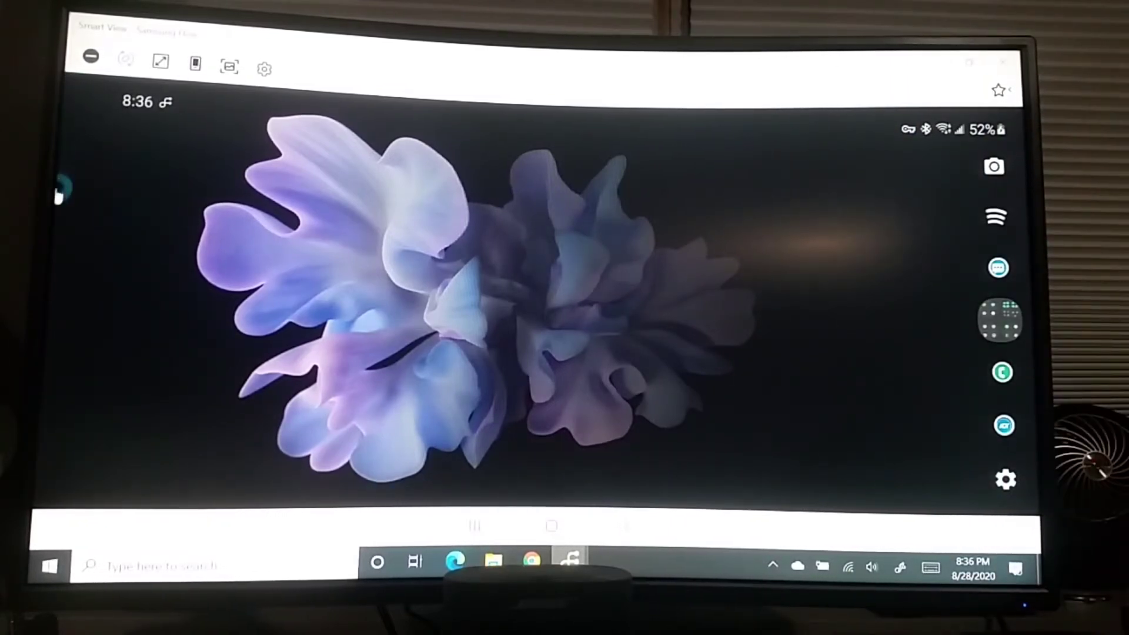
Browse the edge panel's app folders, peeking into the Games folder
{"action": "left_click", "coordinate": [999, 319]}
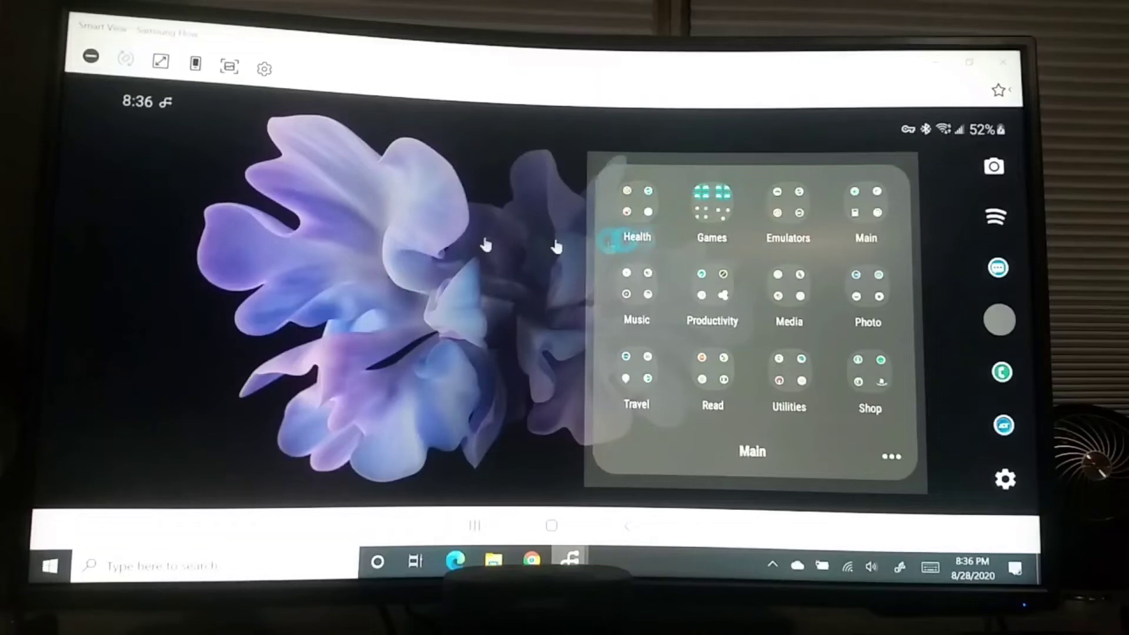
{"action": "left_click", "coordinate": [190, 227]}
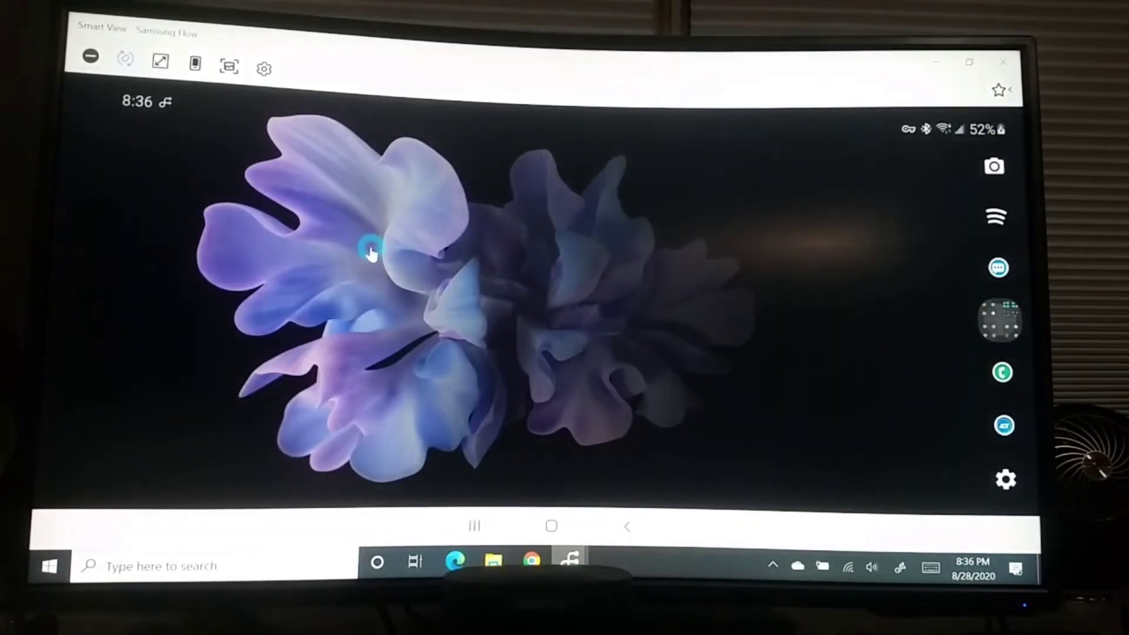
{"action": "left_click", "coordinate": [994, 325]}
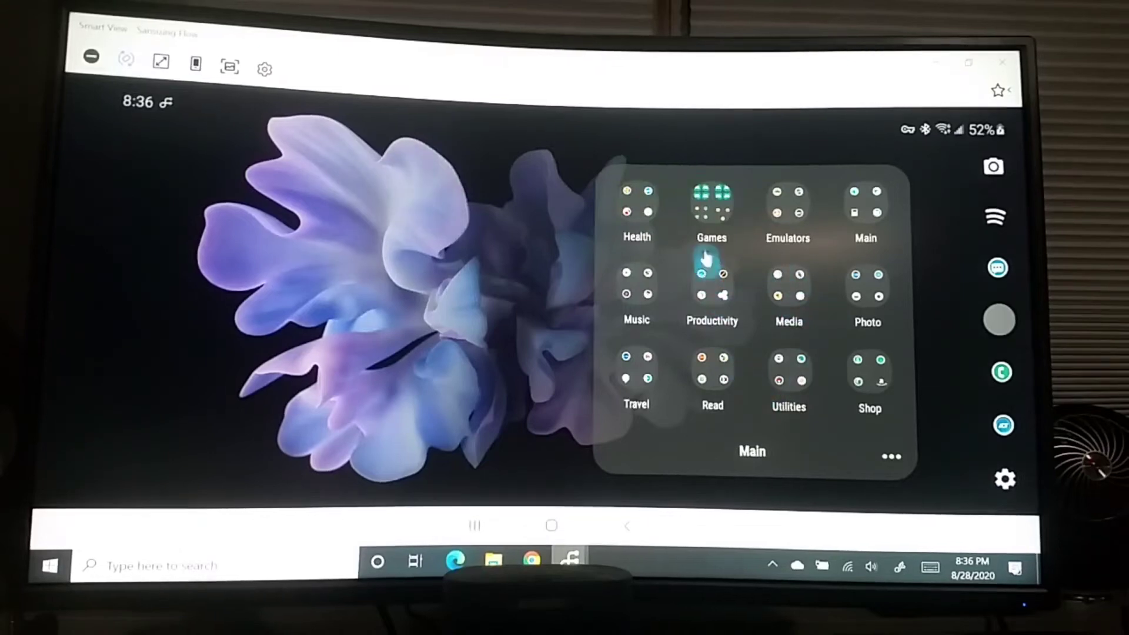
{"action": "left_click", "coordinate": [724, 224]}
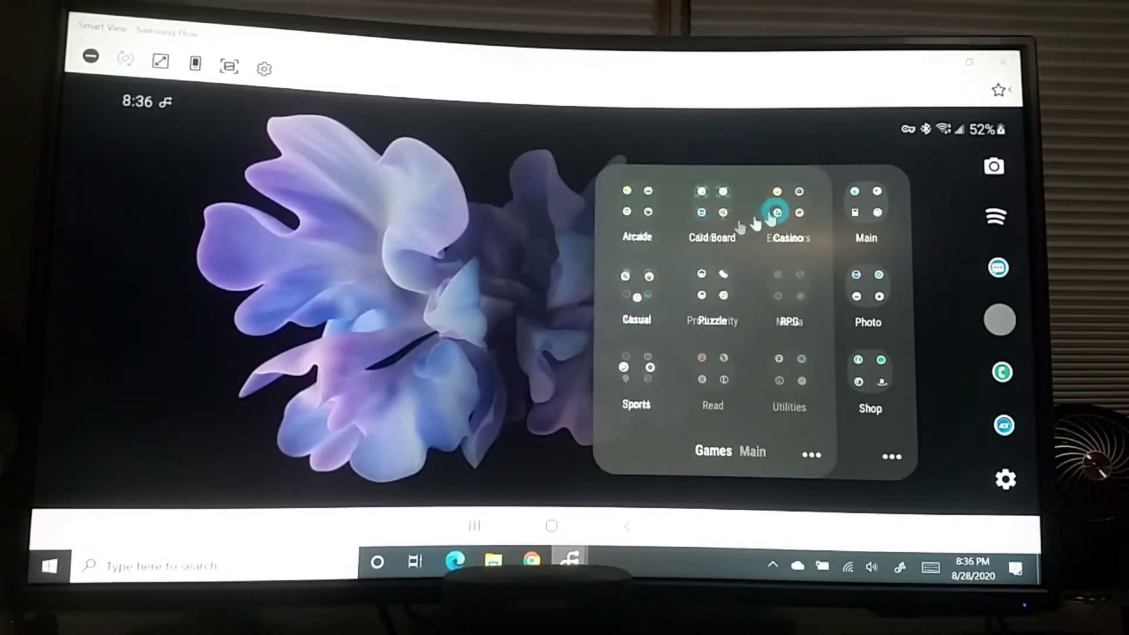
{"action": "left_click", "coordinate": [415, 260]}
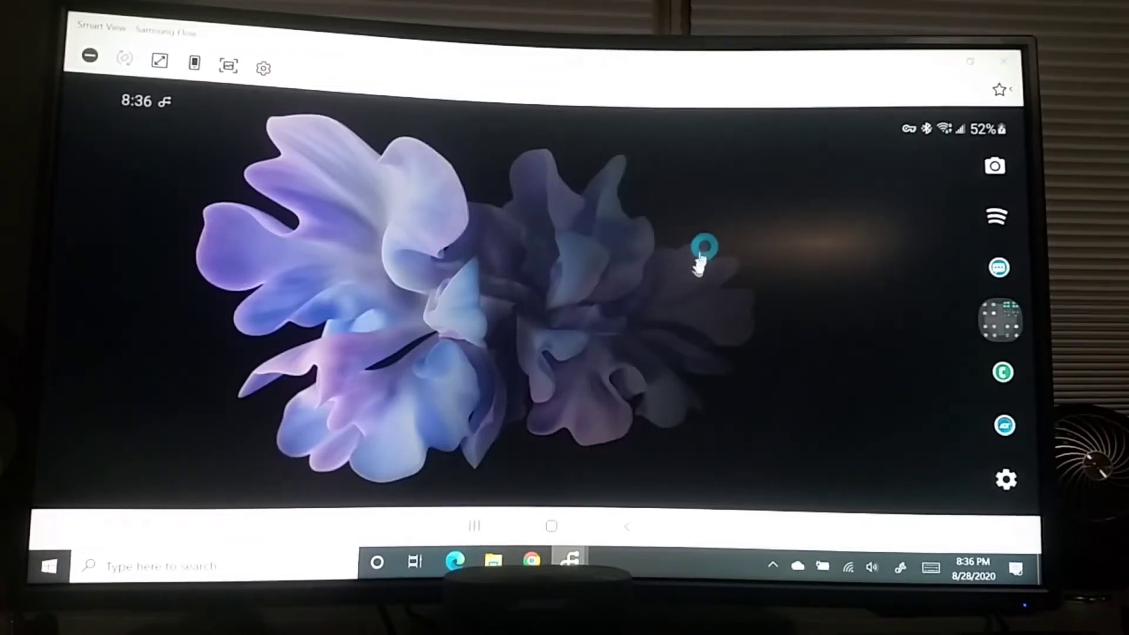
Check the Media folder, then open the Photo folder of video editors
{"action": "left_click", "coordinate": [999, 319]}
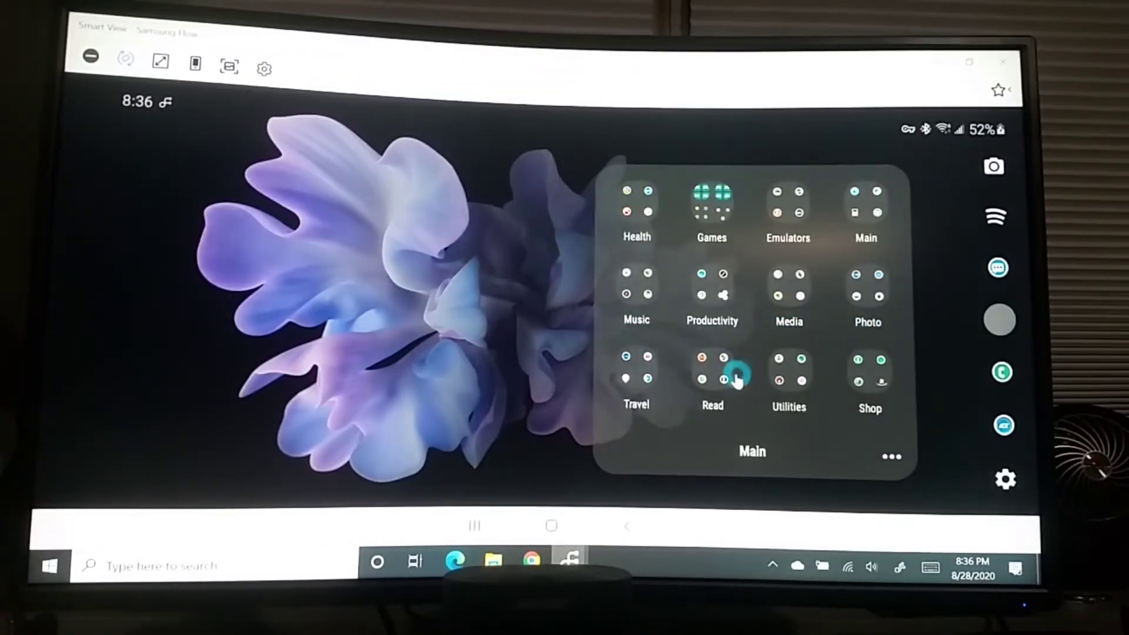
{"action": "left_click", "coordinate": [788, 287]}
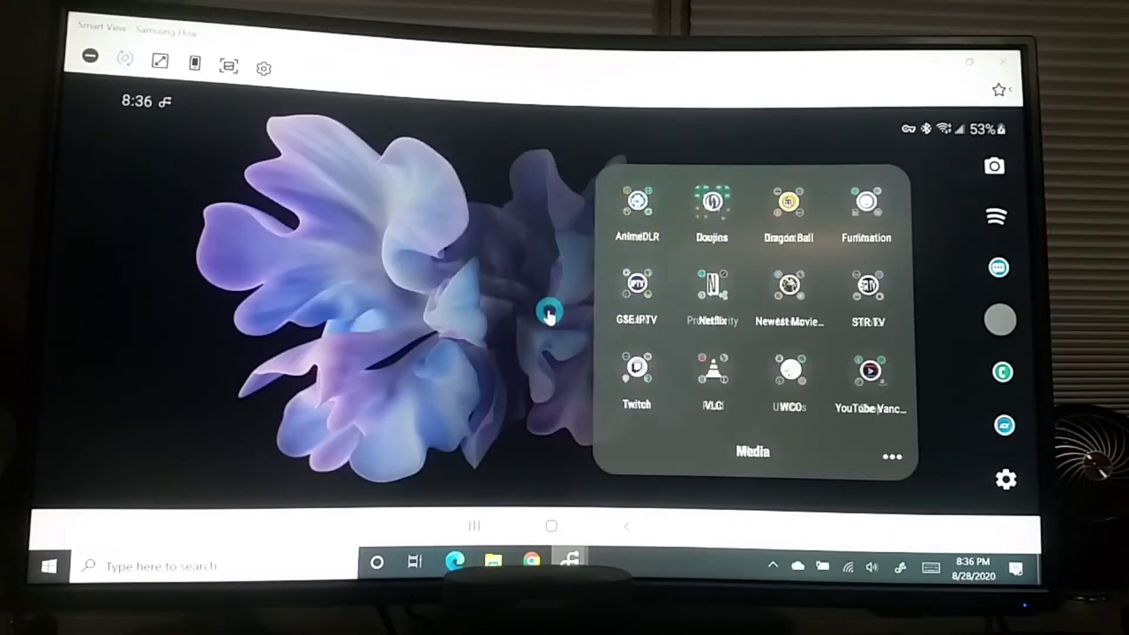
{"action": "left_click", "coordinate": [547, 311]}
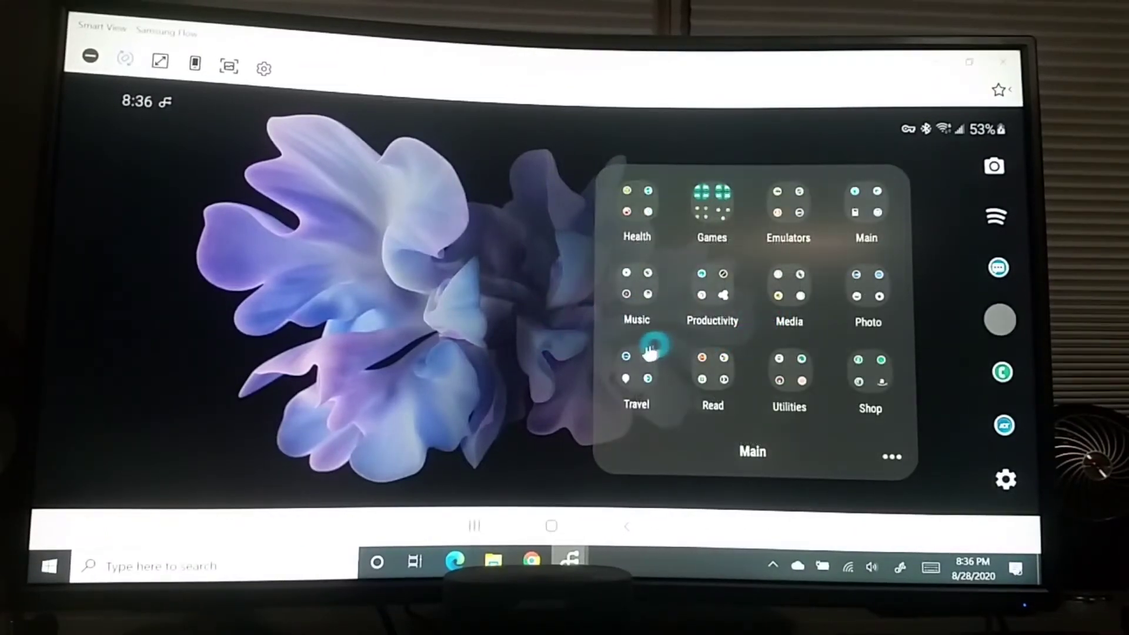
{"action": "left_click", "coordinate": [872, 287]}
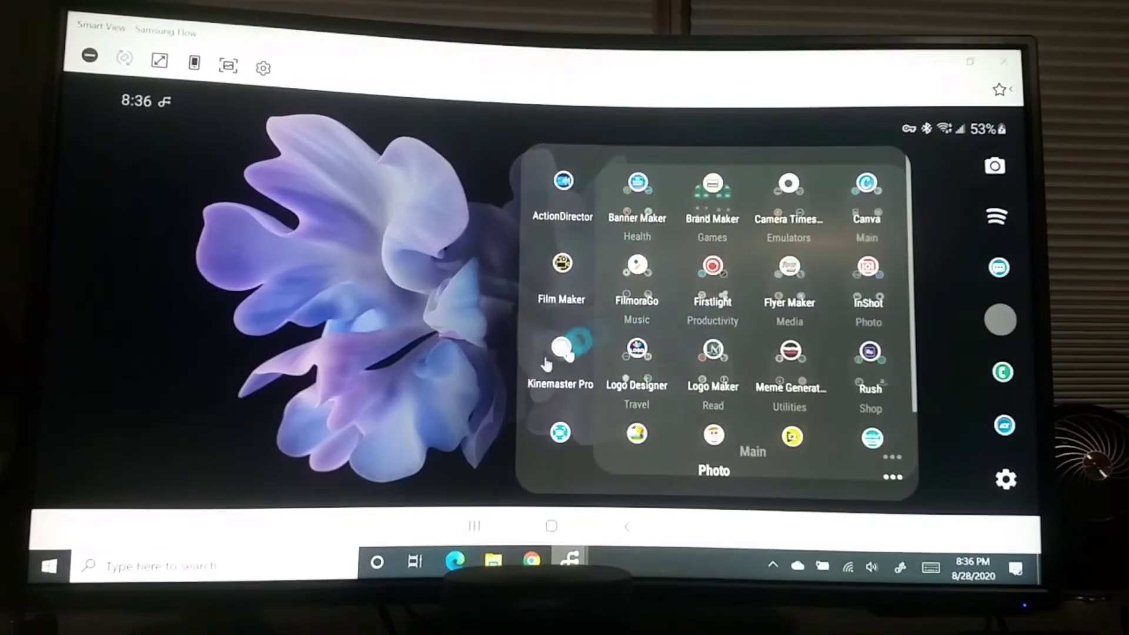
Launch Kinemaster Pro, add a Camera folder video to the timeline, and scrub back
{"action": "left_click", "coordinate": [564, 331]}
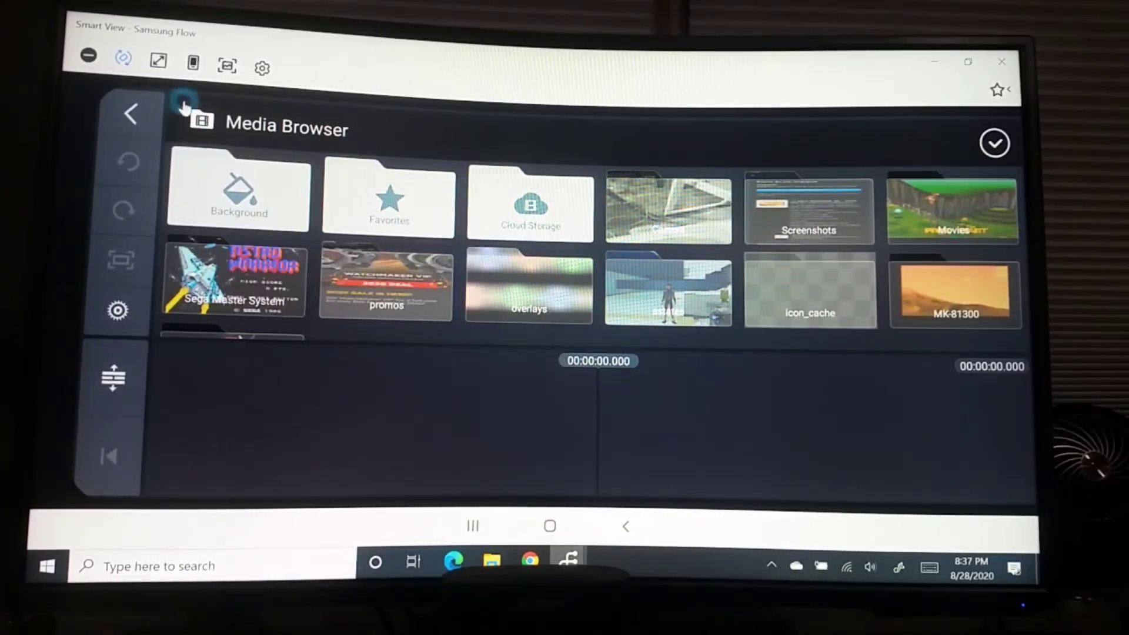
{"action": "left_click", "coordinate": [690, 228]}
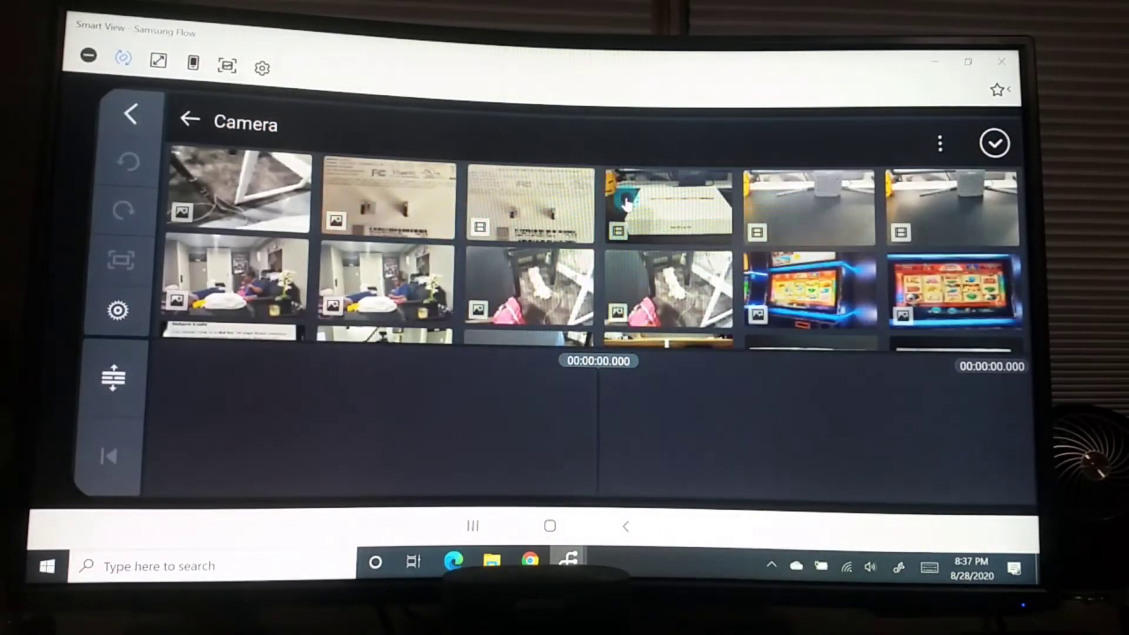
{"action": "left_click", "coordinate": [697, 214]}
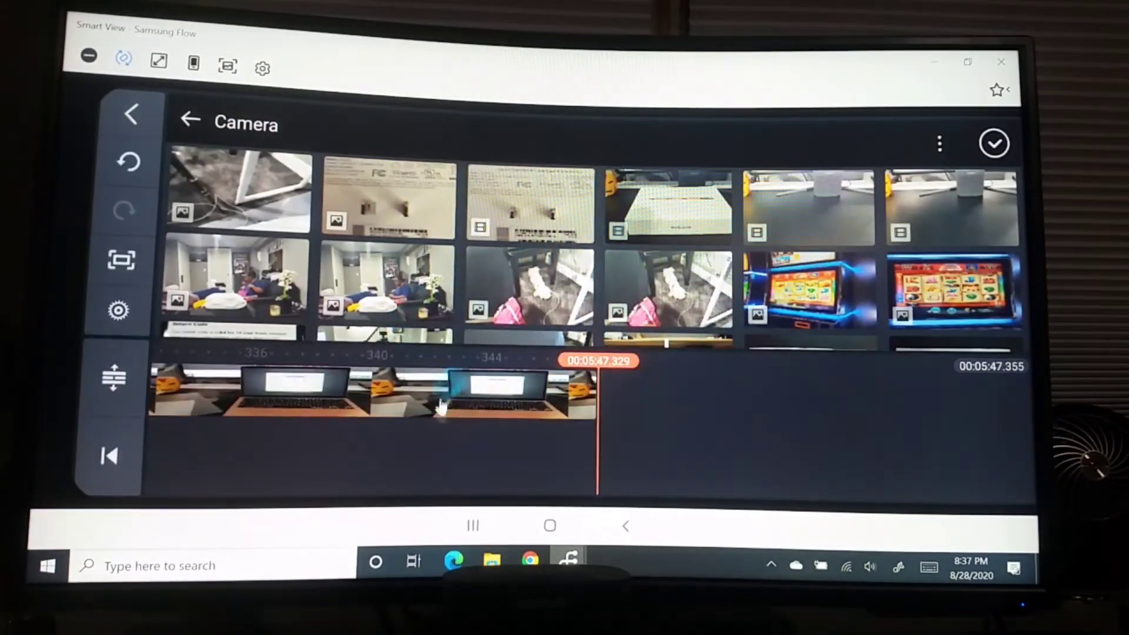
{"action": "mouse_move", "coordinate": [403, 443]}
{"action": "left_mouse_down"}
{"action": "mouse_move", "coordinate": [284, 403]}
{"action": "mouse_move", "coordinate": [522, 381]}
{"action": "left_mouse_up"}
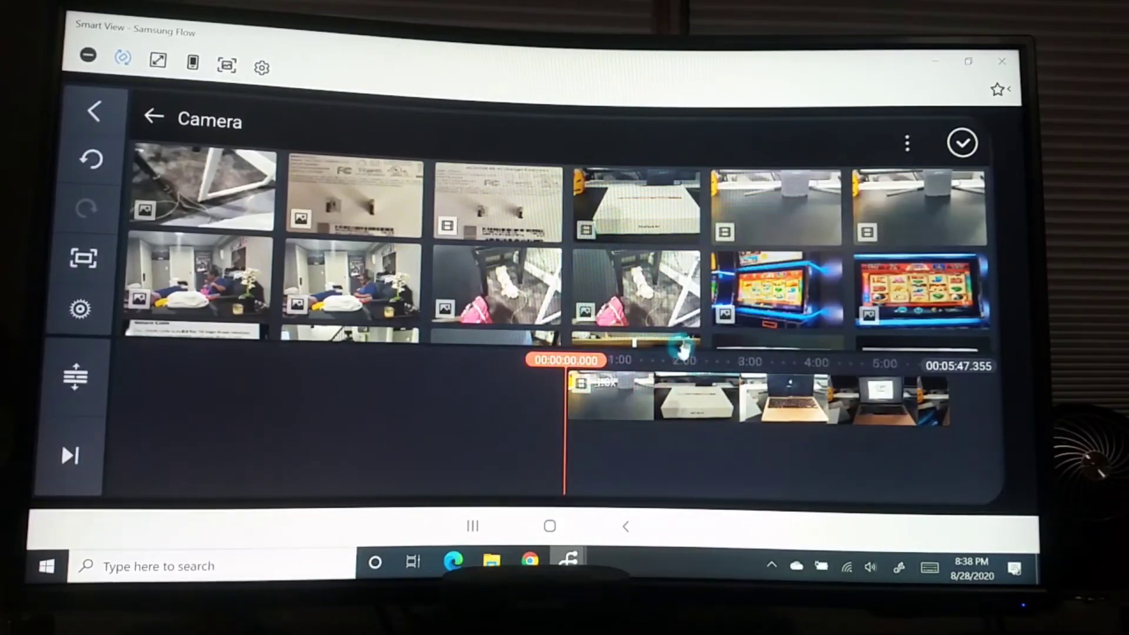
Close the Media Browser and scrub to about 2:50, the MacBook clip
{"action": "left_click", "coordinate": [961, 141]}
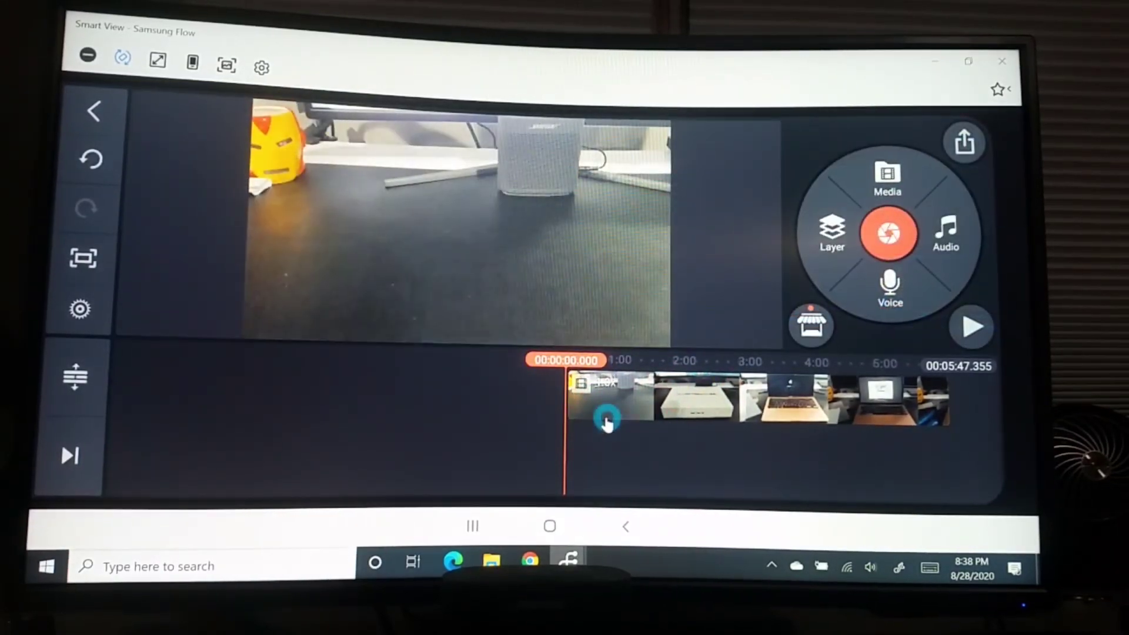
{"action": "left_click_drag", "start_coordinate": [716, 415], "coordinate": [569, 414]}
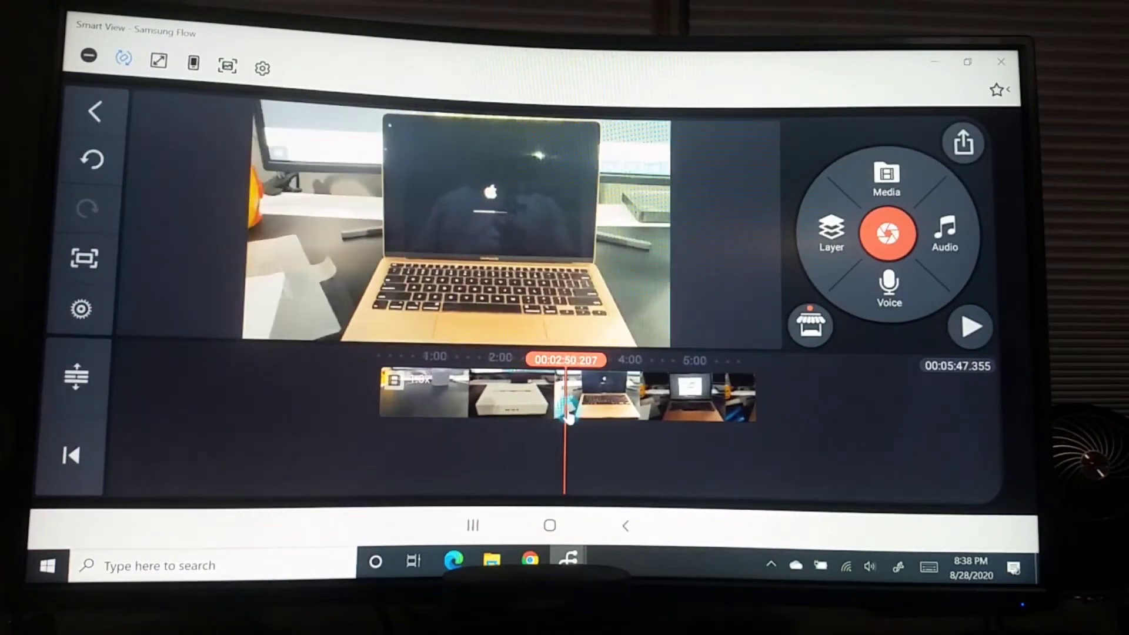